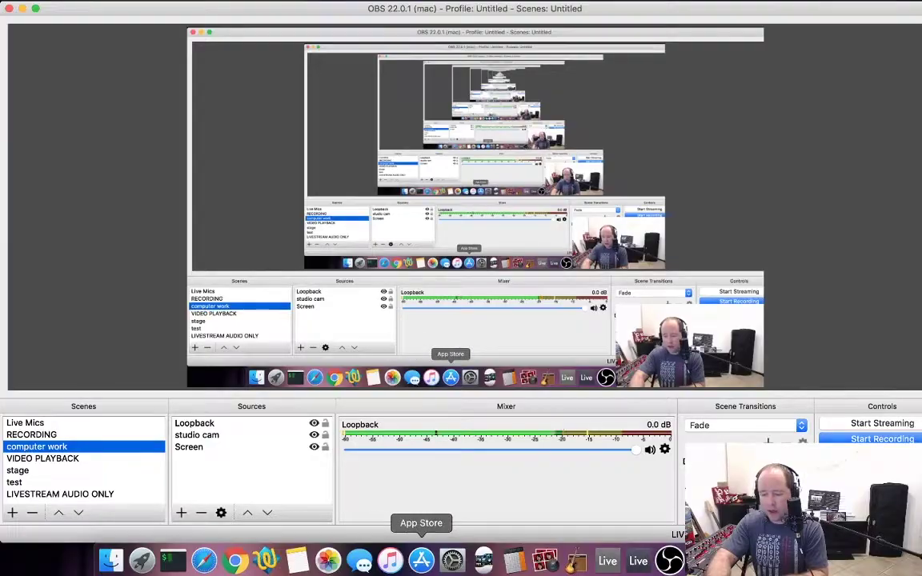
# Bring the 'punk song' Ableton Live set to the front from the Dock.
pyautogui.click(637, 562)
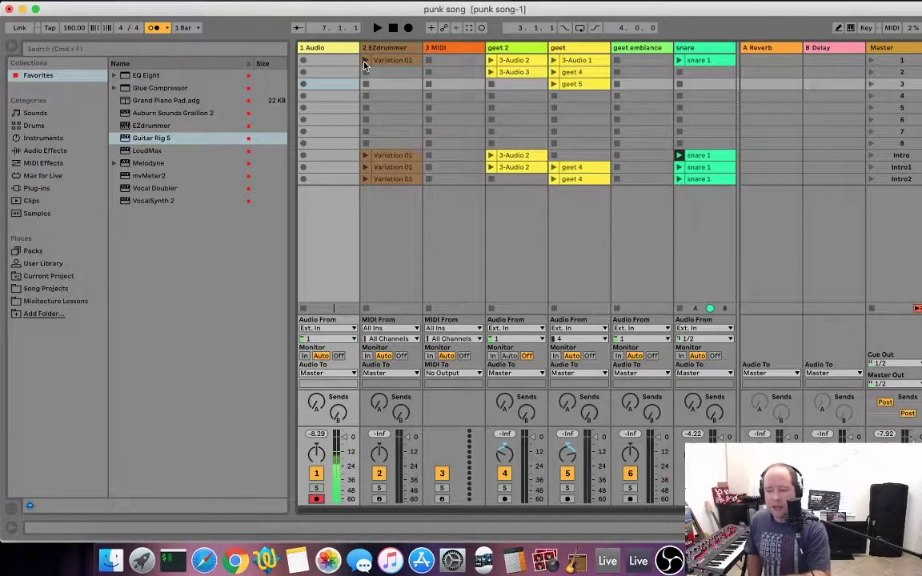
# Select the 3 MIDI track and open its All Channels input list showing Ch. 1–16.
pyautogui.click(442, 50)
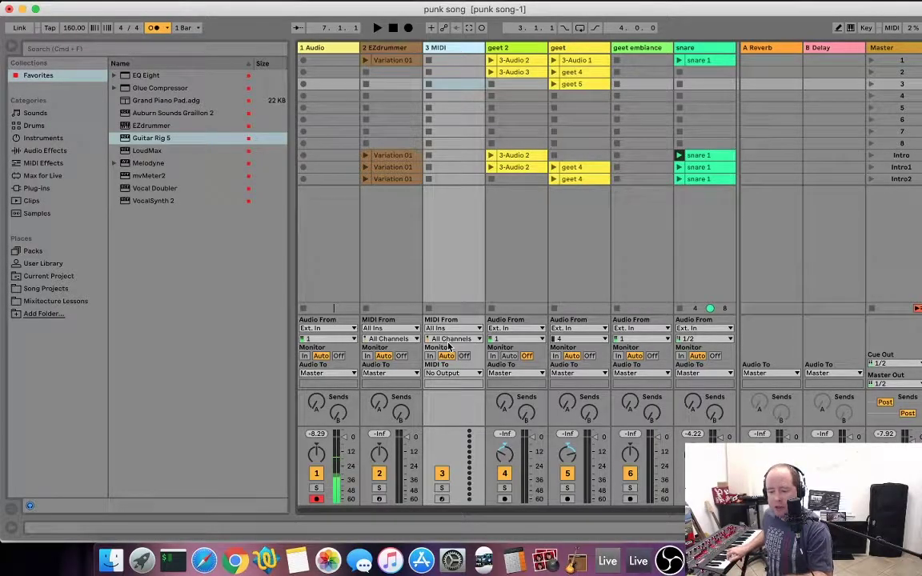
pyautogui.click(447, 339)
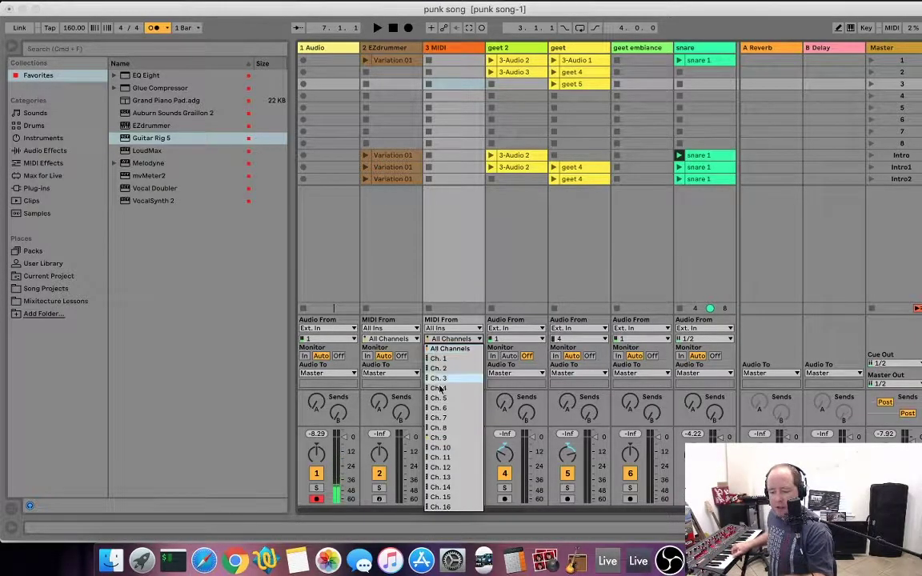
# Keep All Channels as input and leave the 3 MIDI track record-armed.
pyautogui.click(440, 350)
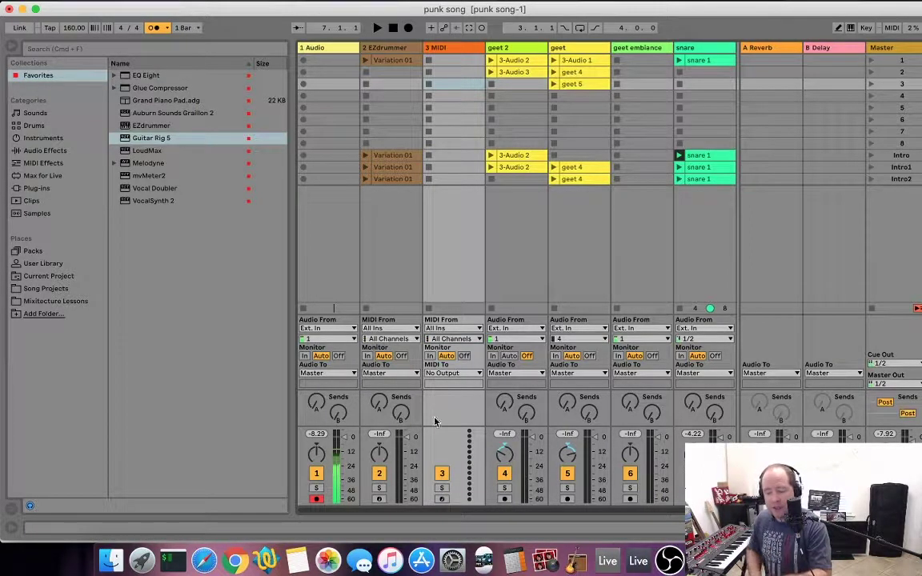
pyautogui.click(441, 500)
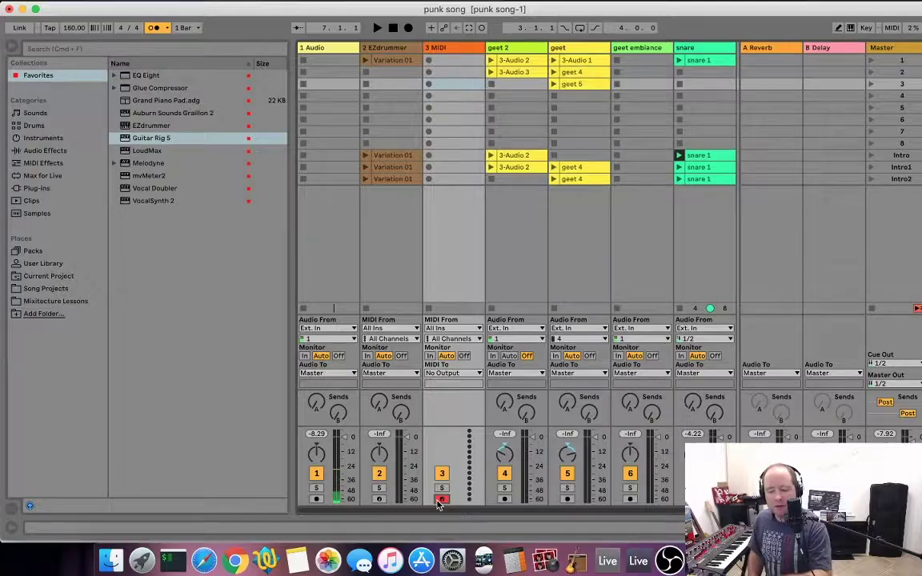
pyautogui.click(315, 501)
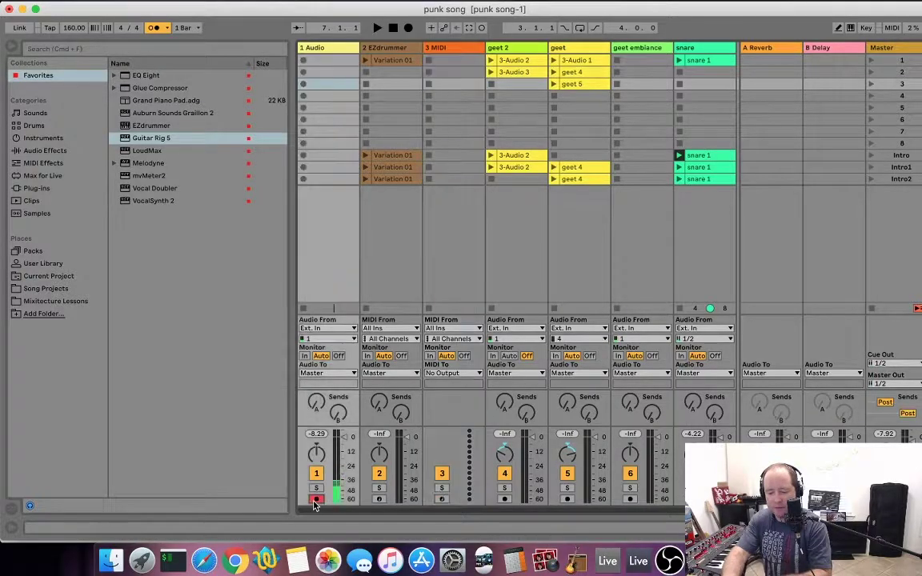
pyautogui.click(441, 499)
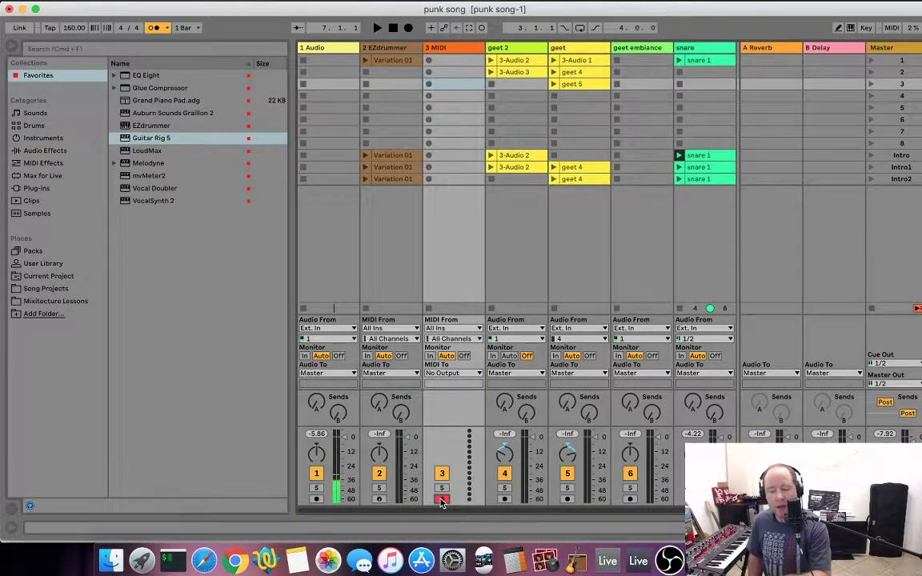
pyautogui.click(316, 499)
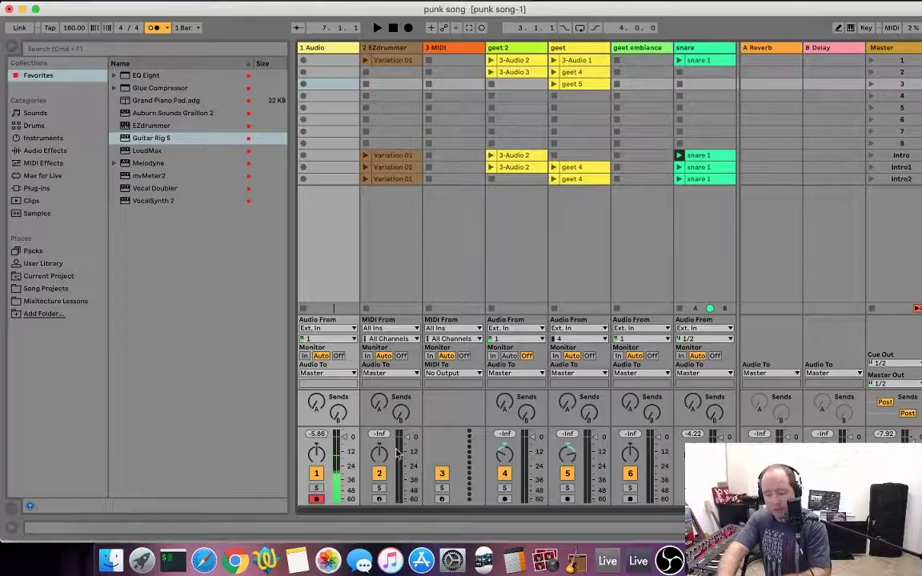
pyautogui.click(440, 499)
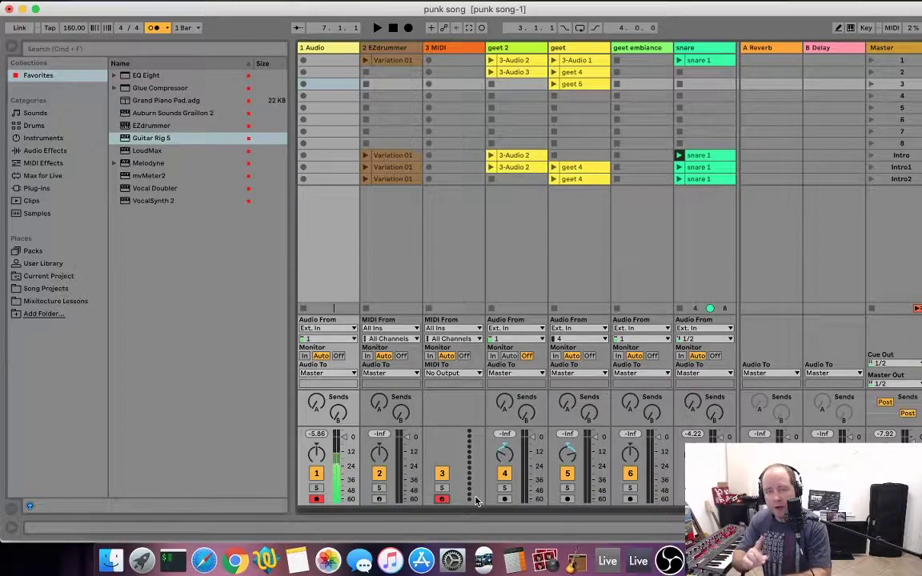
pyautogui.click(46, 2)
# Disable Exclusive Arm under Record/Warp/Launch preferences and close the Preferences window.
pyautogui.click(64, 31)
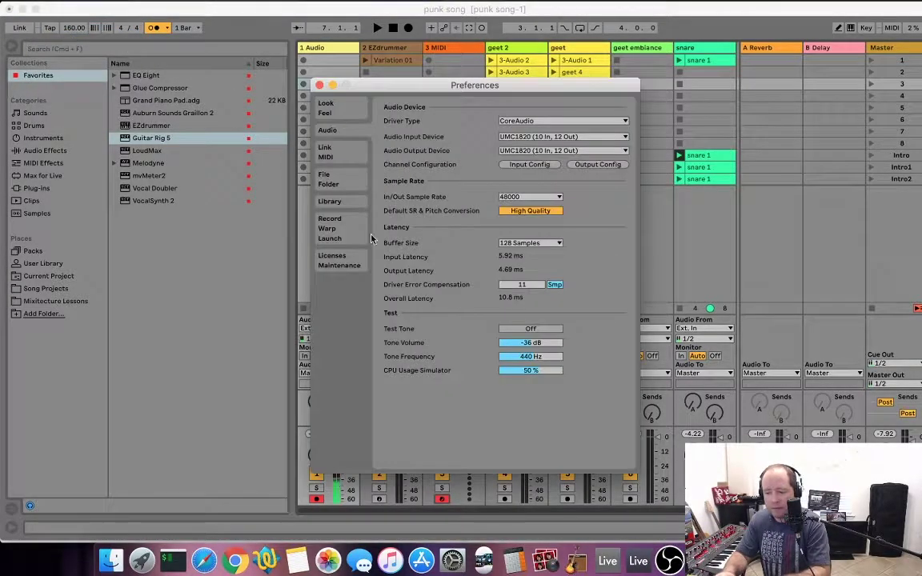
pyautogui.click(329, 261)
pyautogui.click(329, 228)
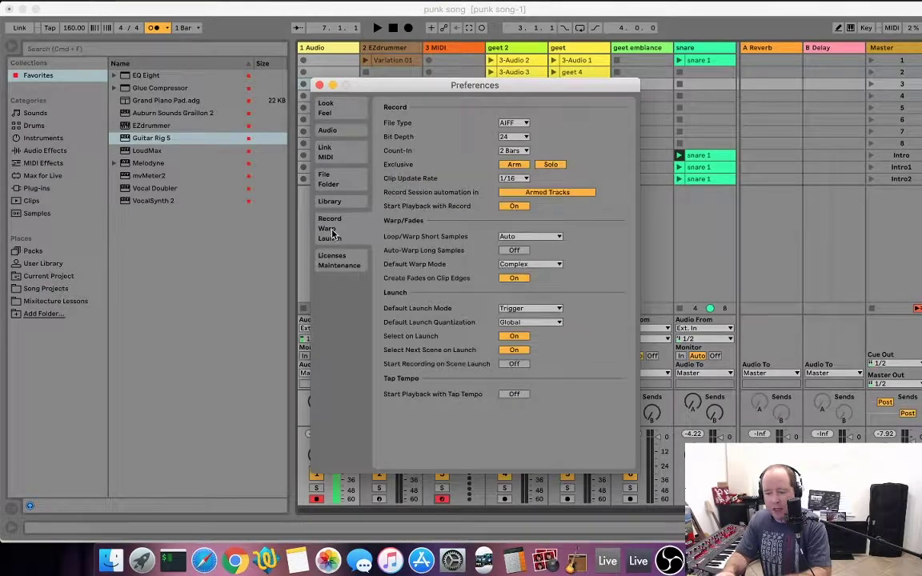
pyautogui.click(333, 202)
pyautogui.click(332, 184)
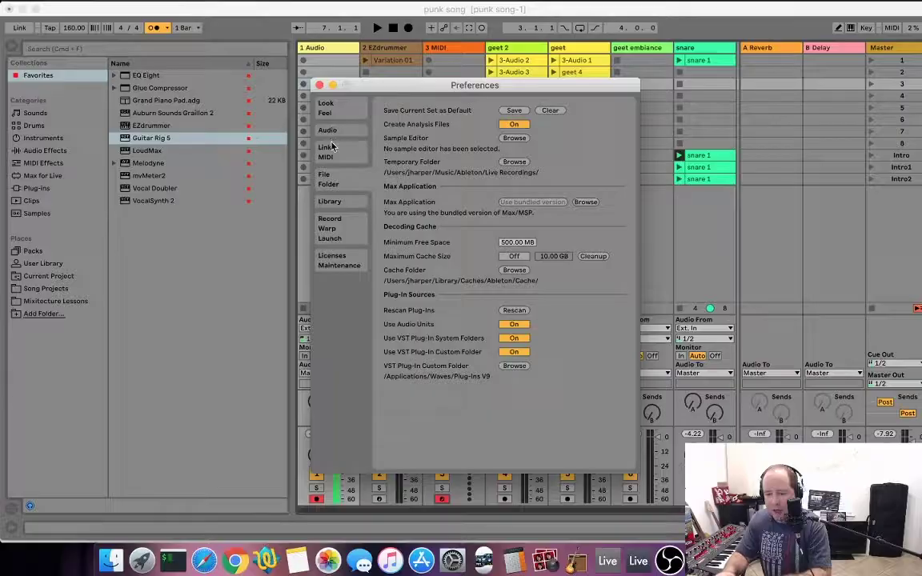
pyautogui.click(333, 149)
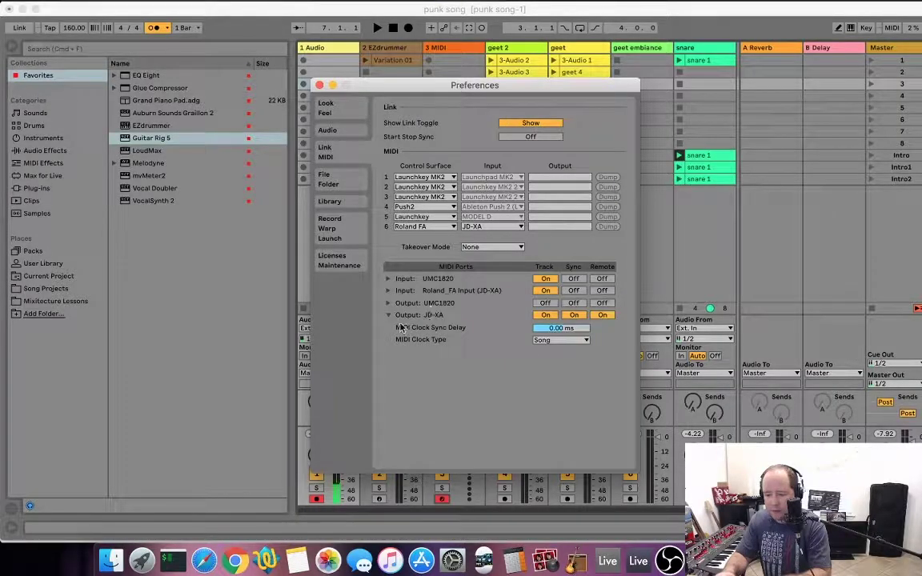
pyautogui.click(335, 225)
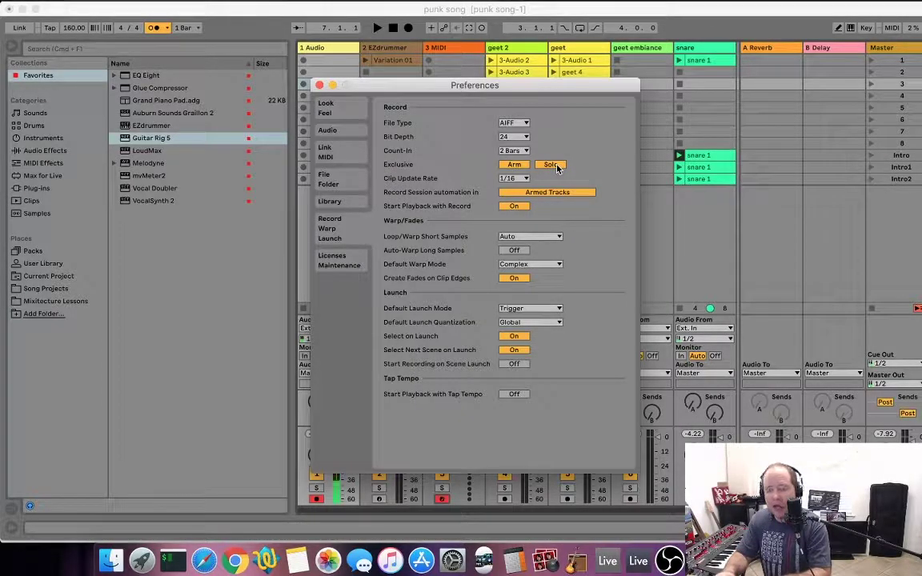
pyautogui.click(512, 164)
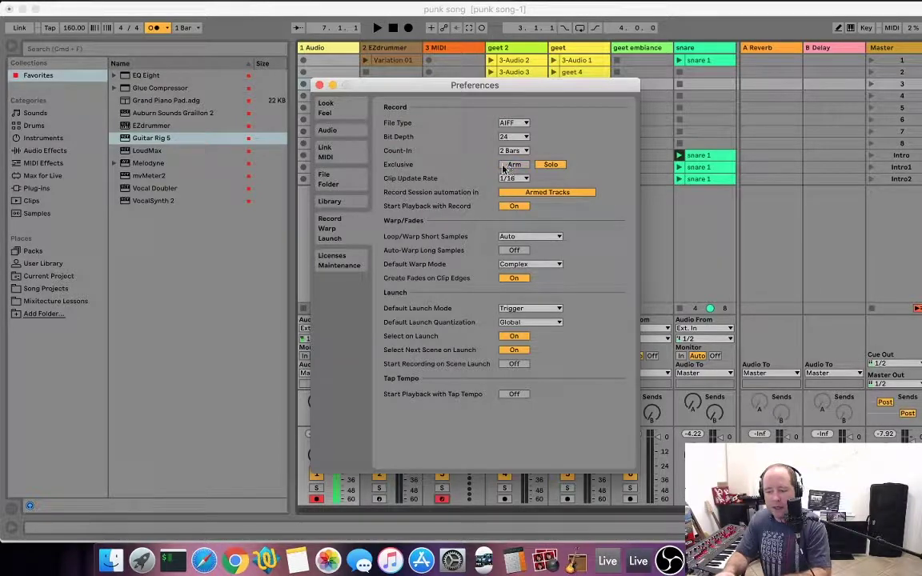
pyautogui.click(319, 85)
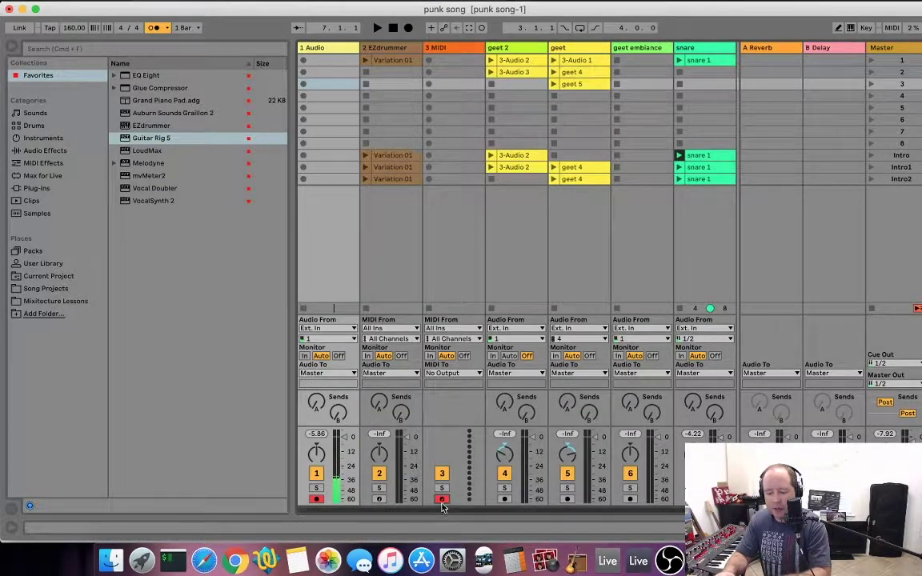
pyautogui.click(379, 499)
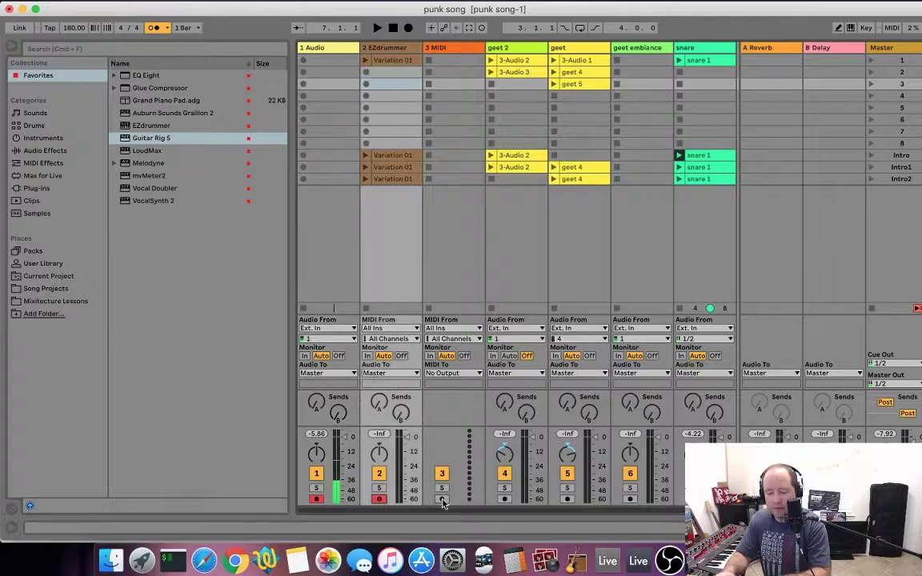
pyautogui.click(441, 499)
pyautogui.click(505, 499)
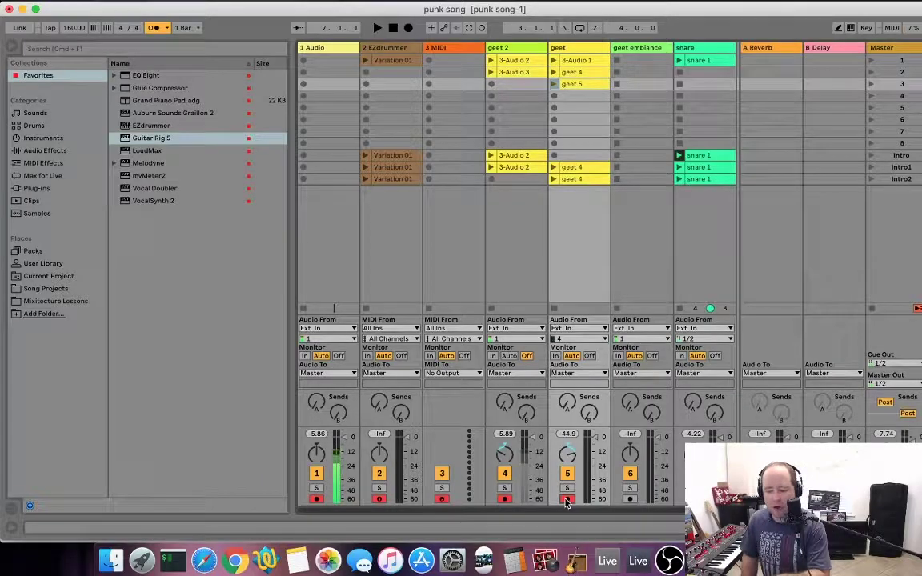
pyautogui.click(566, 499)
pyautogui.click(504, 500)
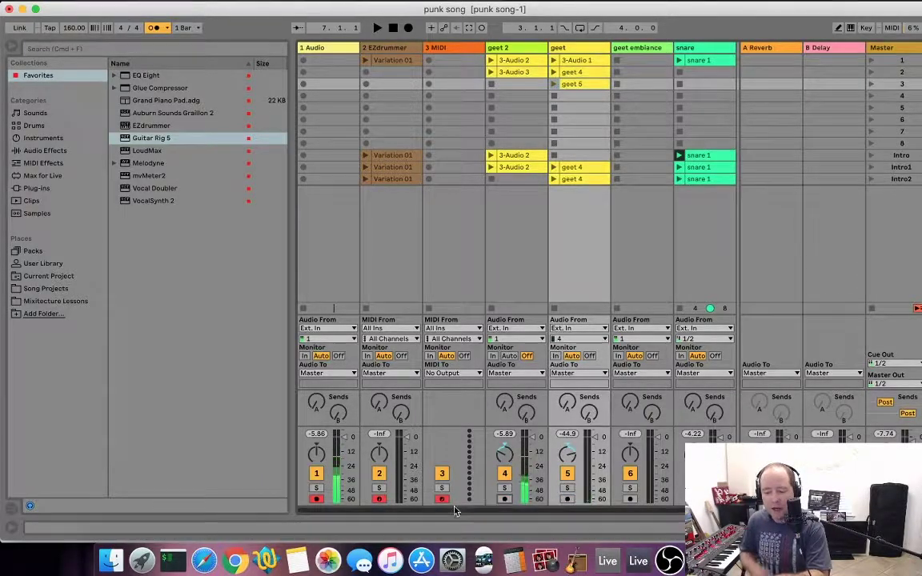
pyautogui.click(441, 499)
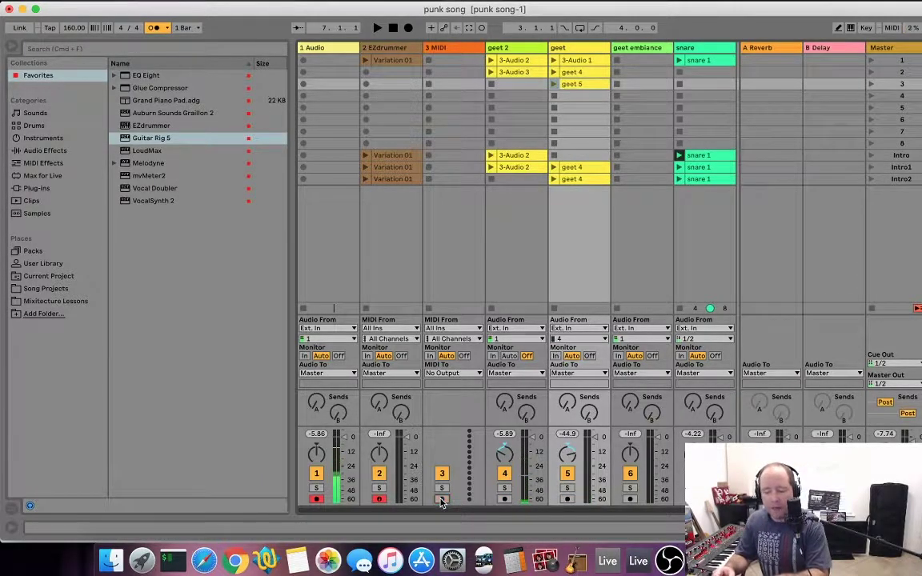
pyautogui.click(380, 499)
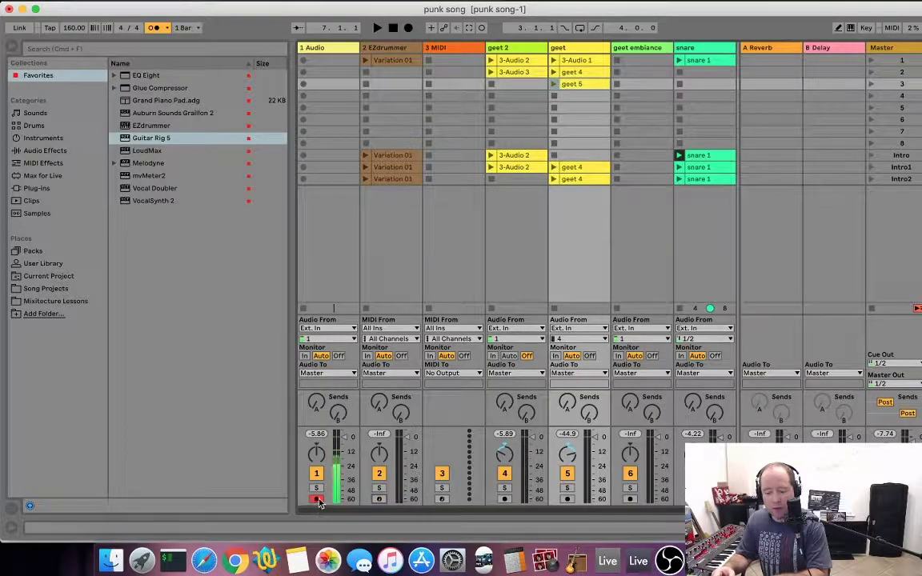
# Re-enable Exclusive Arm in Live's Record/Warp/Launch preferences and close the window.
pyautogui.click(51, 4)
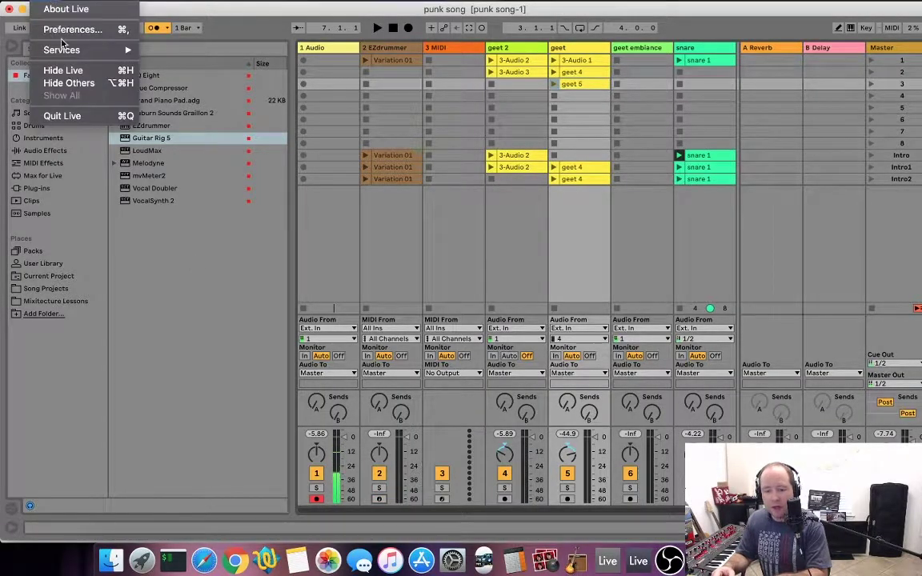
pyautogui.click(50, 28)
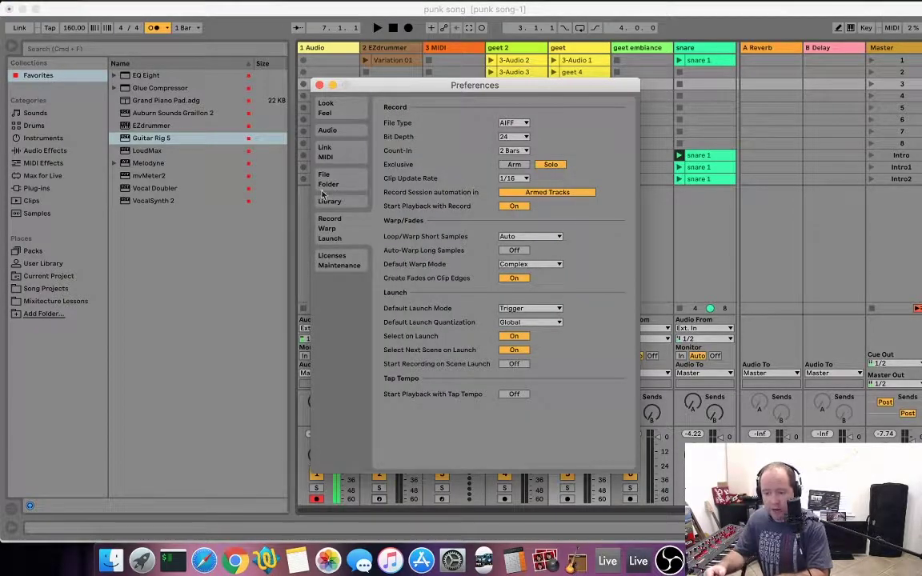
pyautogui.click(513, 164)
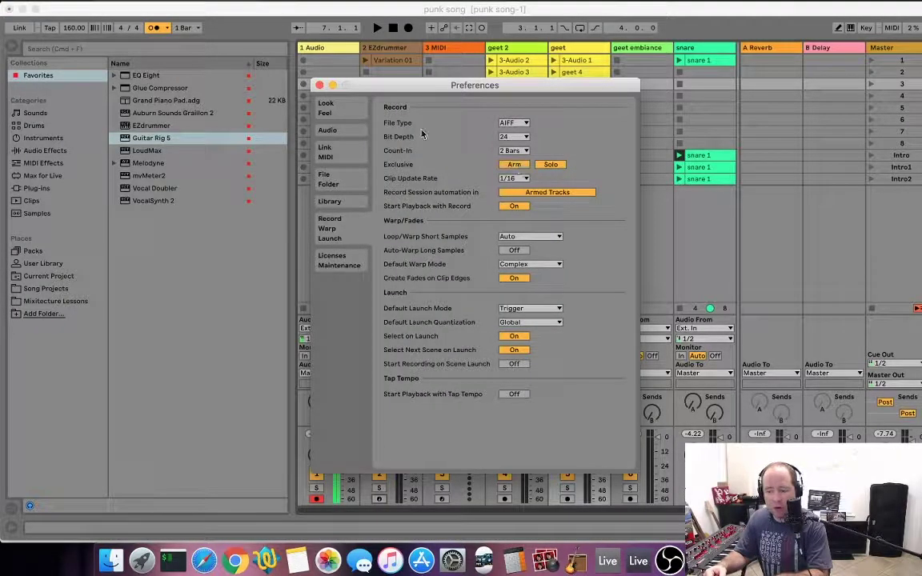
pyautogui.click(320, 85)
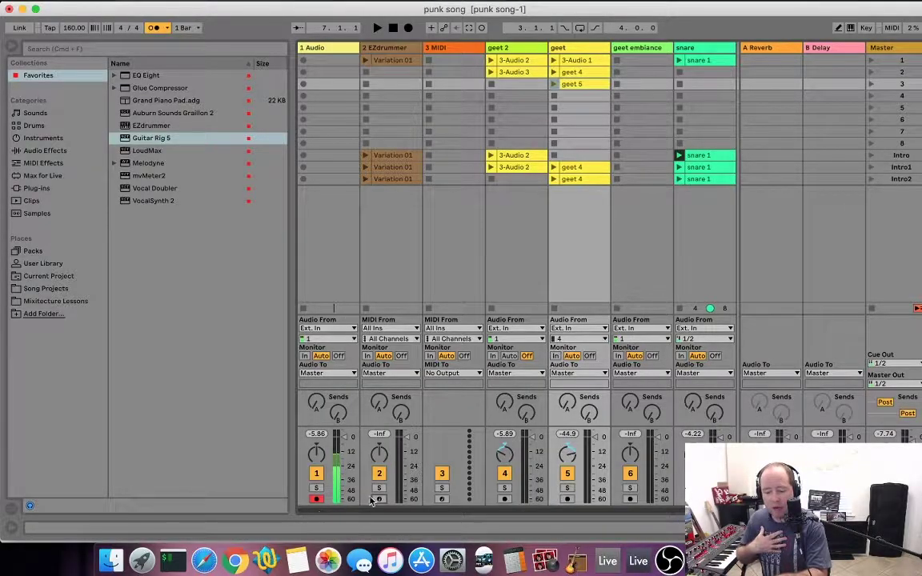
# Toggle the 3 MIDI track's record-arm off and back on, leaving it armed.
pyautogui.click(440, 500)
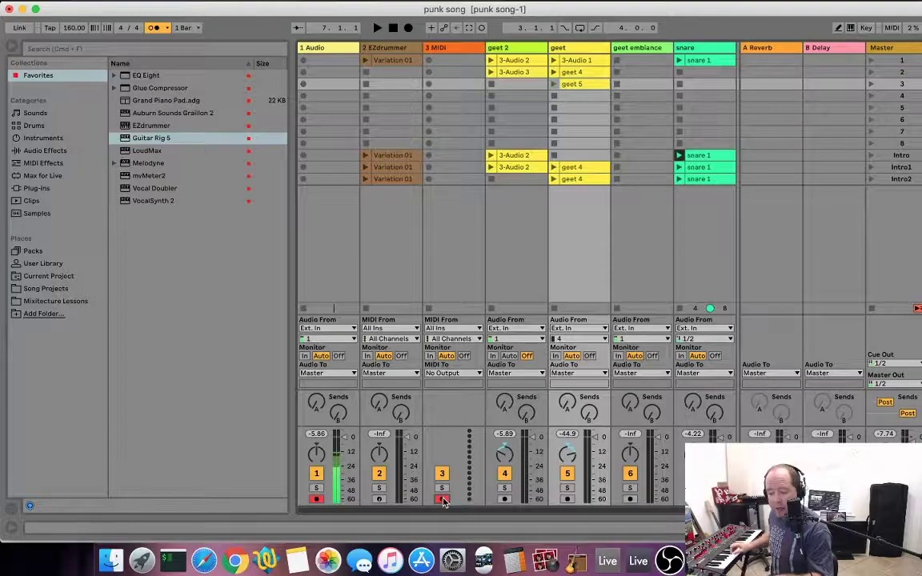
pyautogui.click(442, 500)
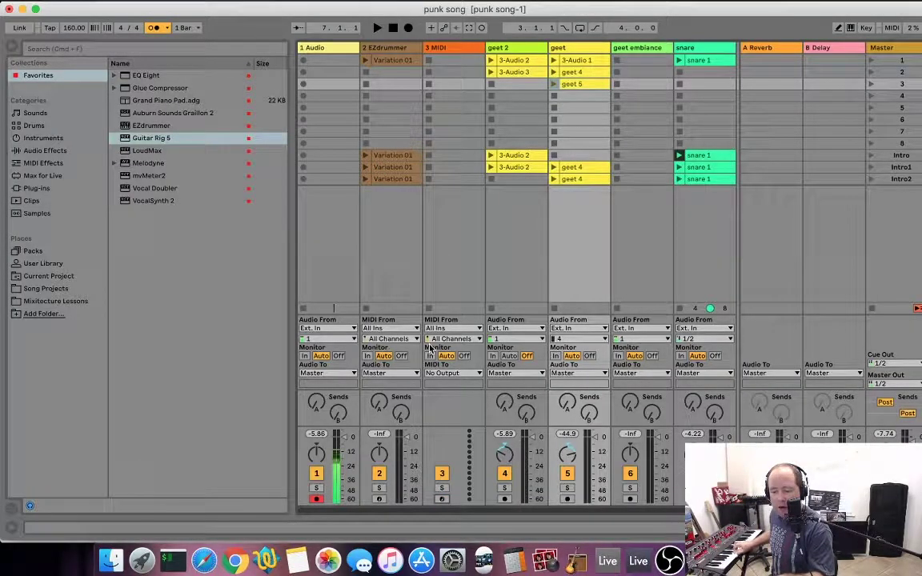
pyautogui.click(441, 500)
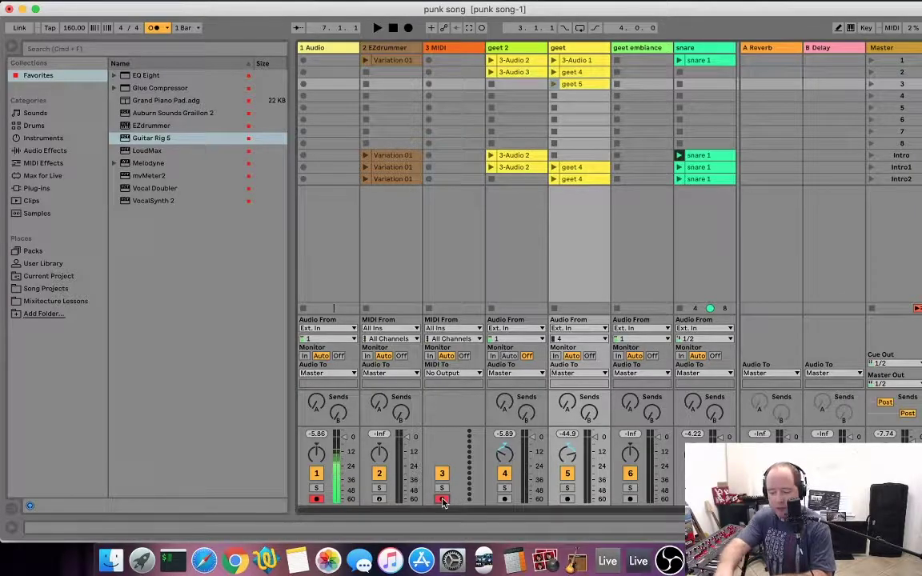
pyautogui.click(31, 140)
# Drop Wavetable onto track 3, arm 1 Audio, and raise Osc 1 position to 62%.
pyautogui.click(127, 213)
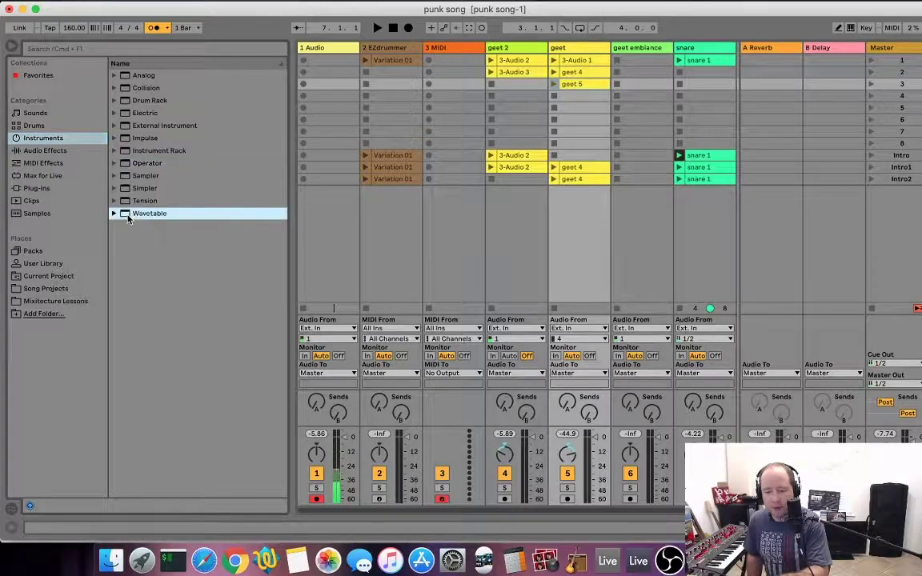
pyautogui.moveTo(120, 221); pyautogui.dragTo(438, 243)
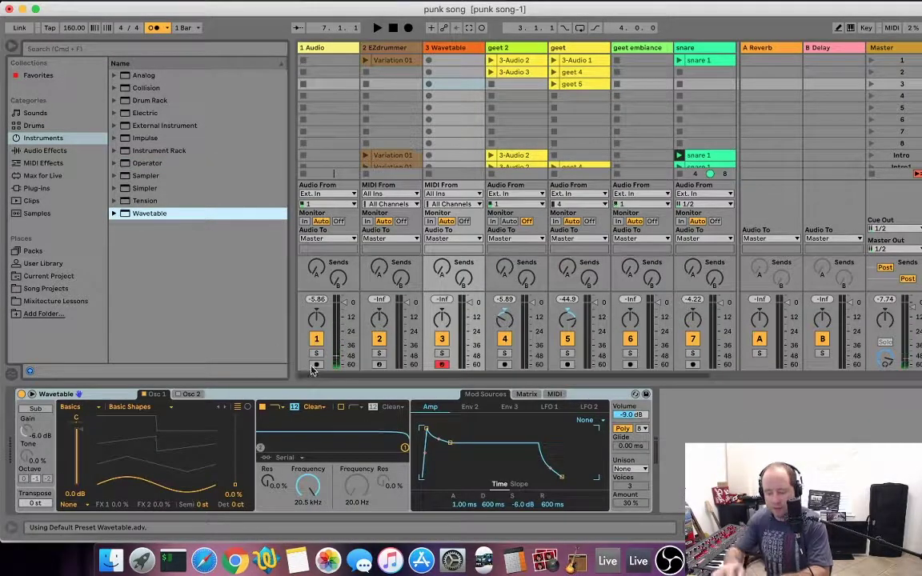
pyautogui.click(317, 364)
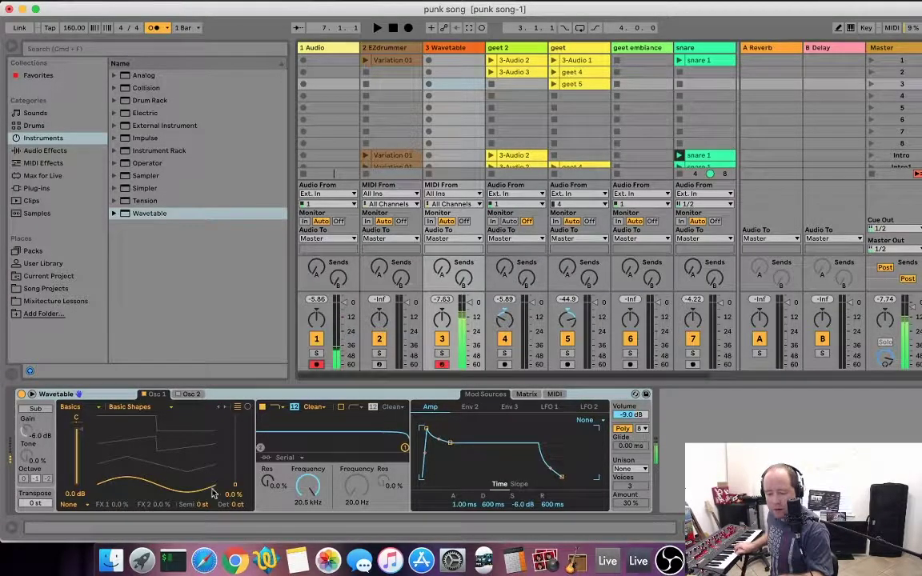
pyautogui.moveTo(234, 488); pyautogui.dragTo(237, 447)
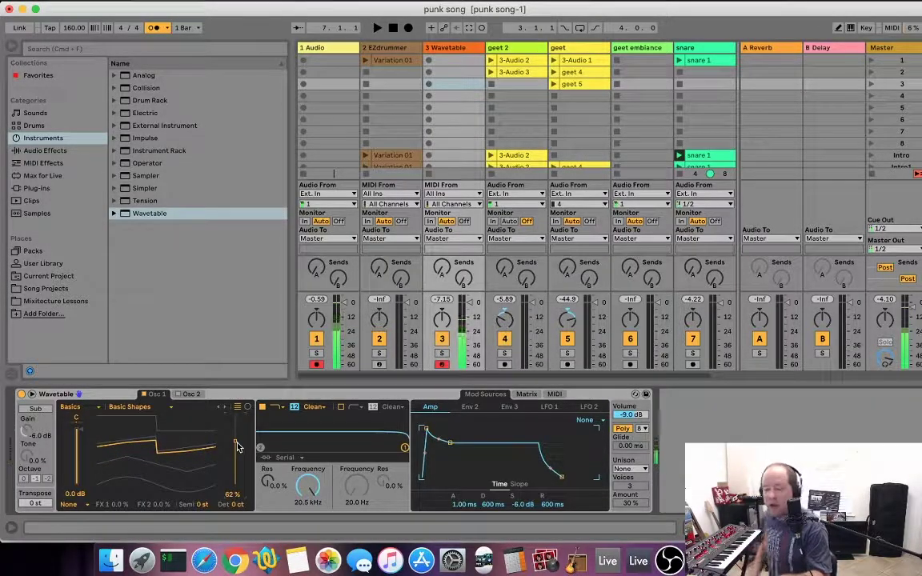